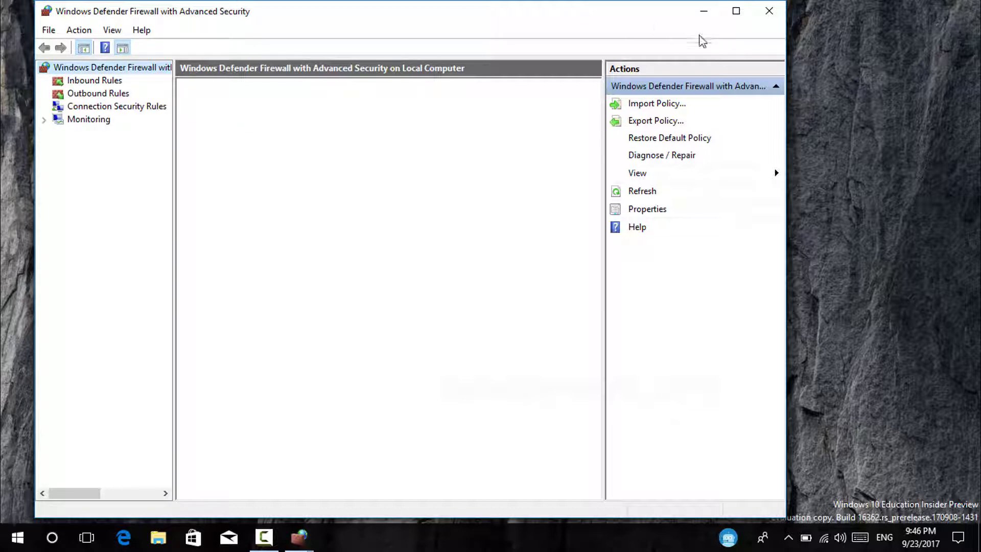
- Search Windows for "windows firew" and open Windows Defender Firewall from the results
{"action": "left_click", "coordinate": [735, 11]}
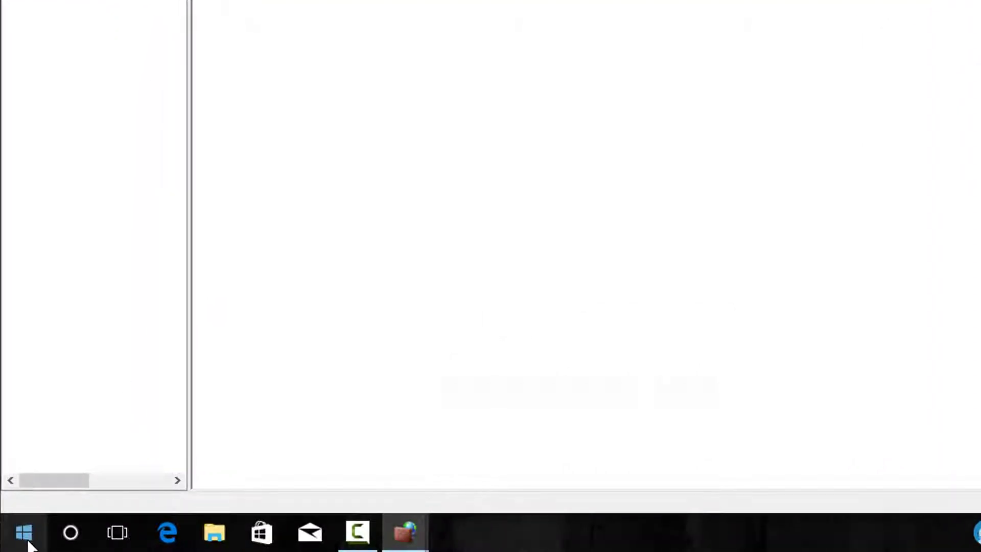
{"action": "right_click", "coordinate": [25, 539]}
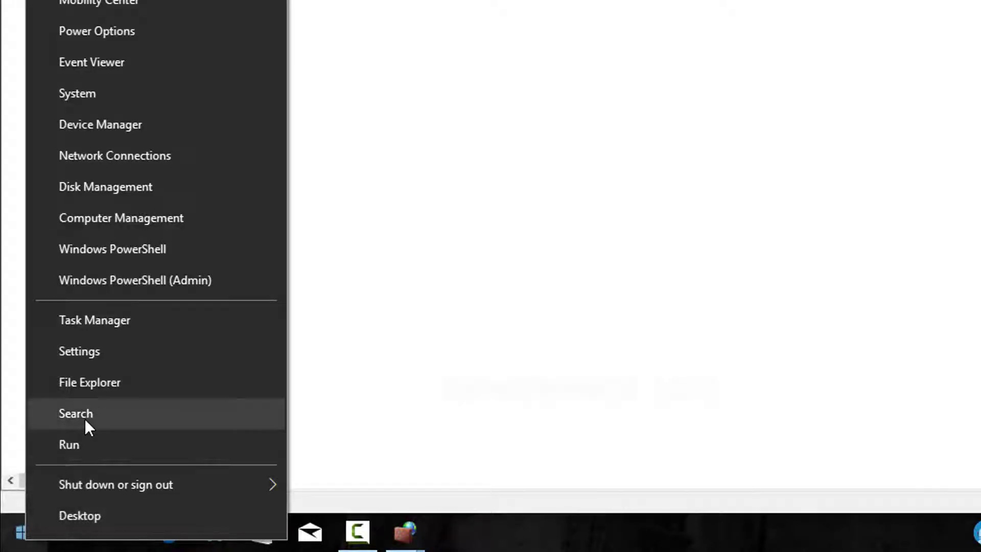
{"action": "left_click", "coordinate": [85, 419]}
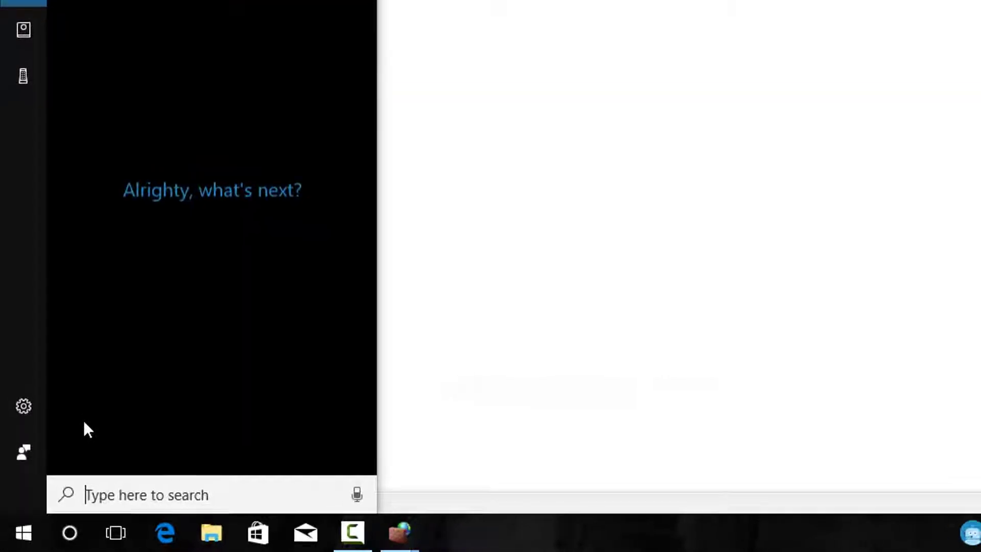
{"action": "type", "text": "w"}
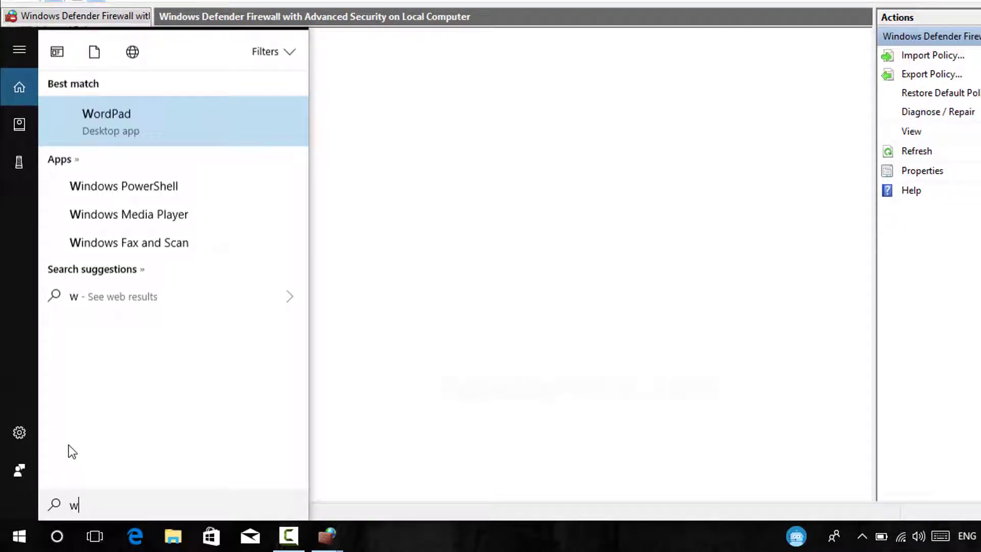
{"action": "type", "text": "n"}
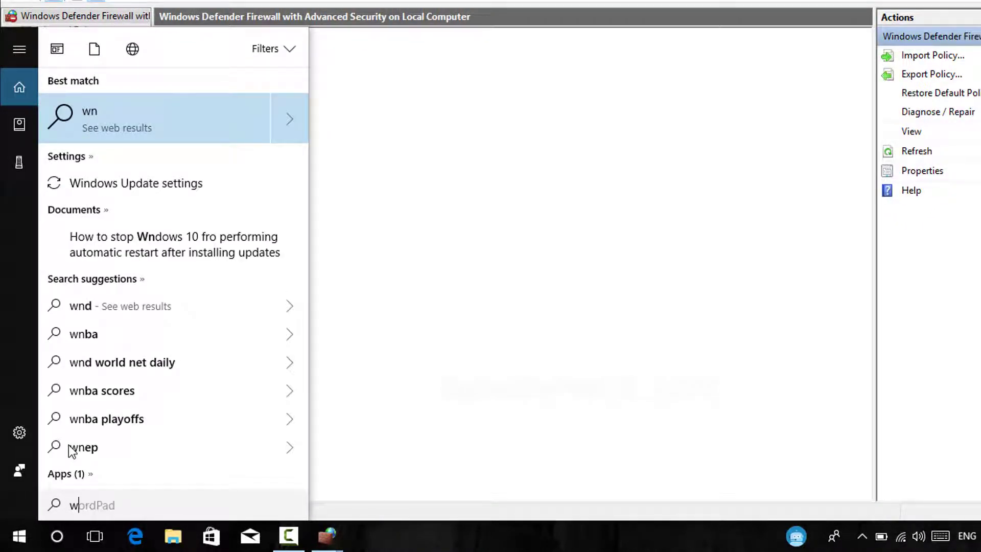
{"action": "key", "text": "BackSpace"}
{"action": "type", "text": "indd"}
{"action": "key", "text": "BackSpace"}
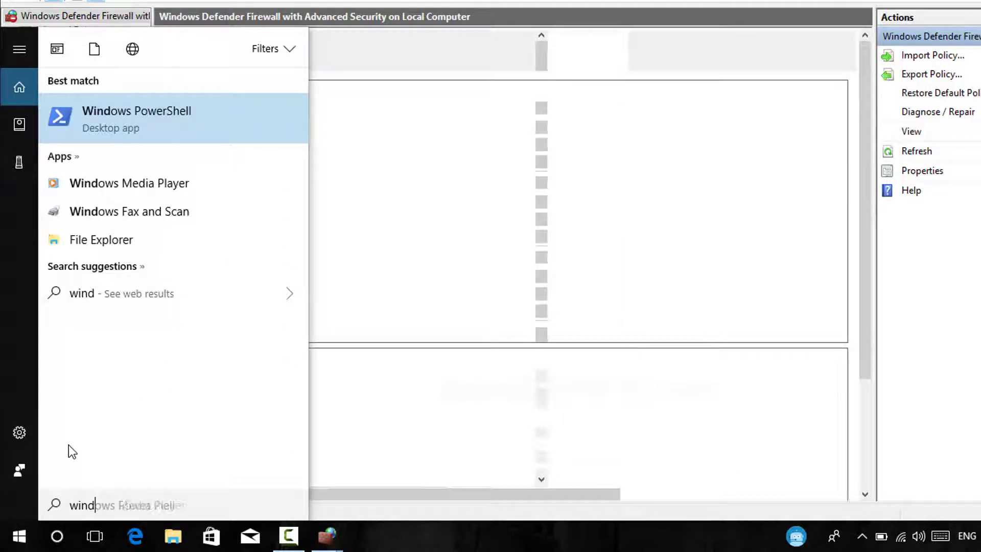
{"action": "type", "text": "ows f"}
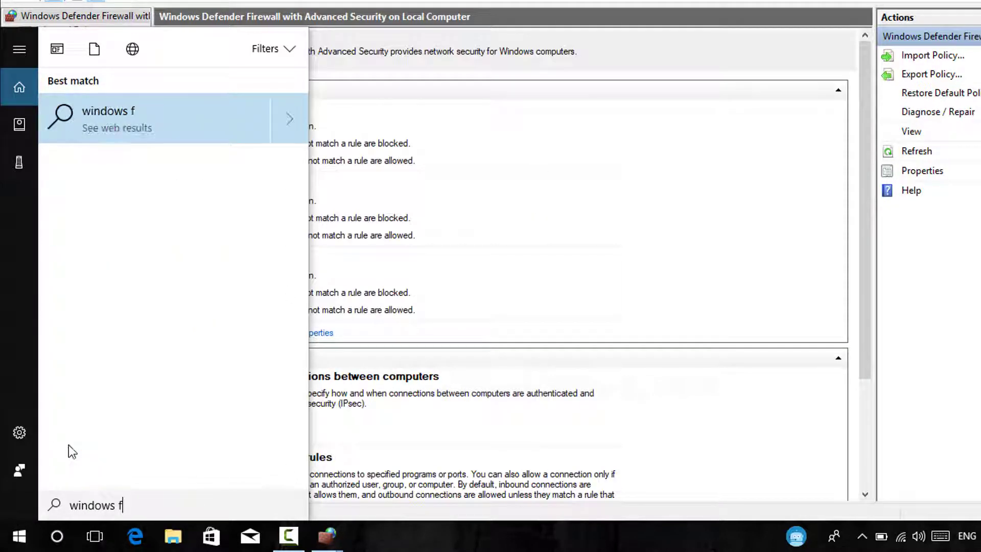
{"action": "type", "text": "irew"}
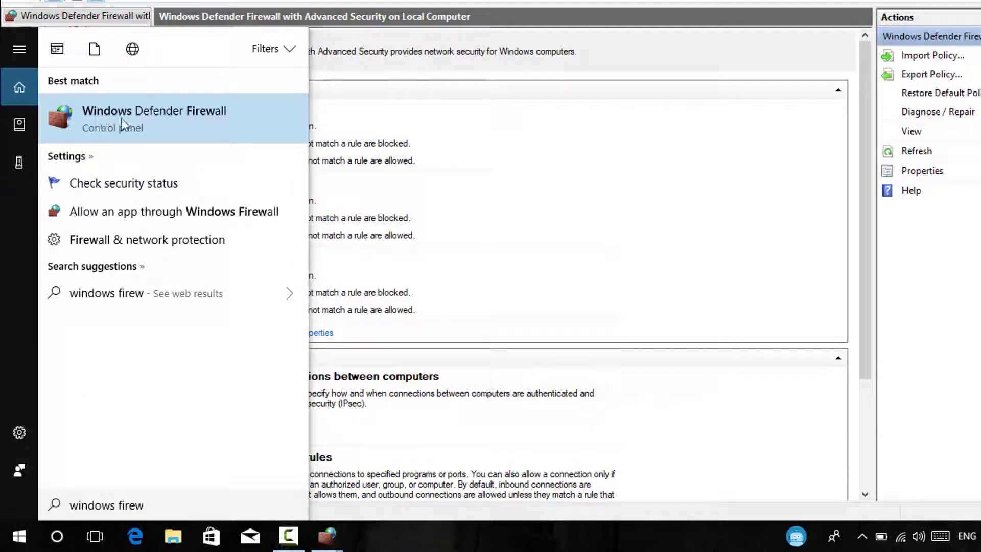
{"action": "left_click", "coordinate": [123, 113]}
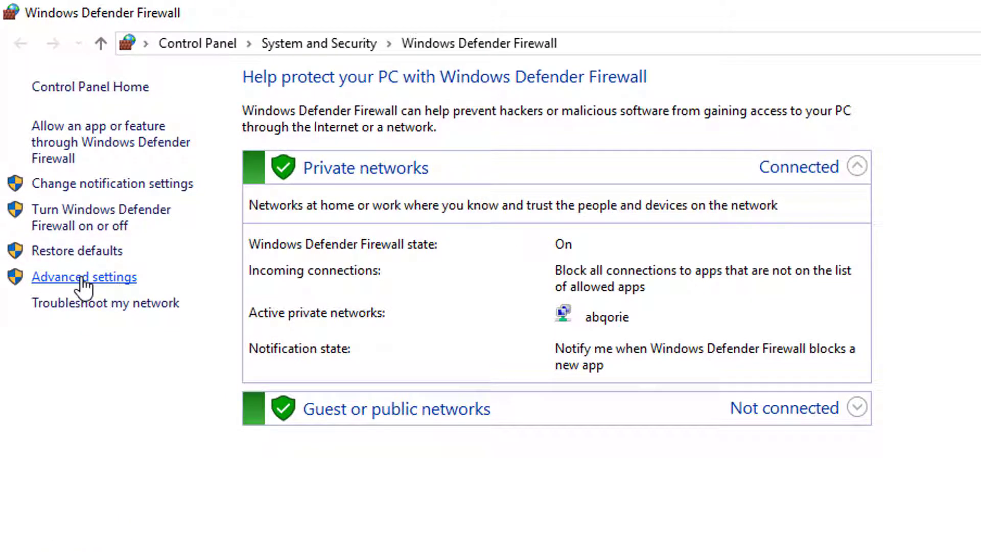
- Open the advanced settings of Windows Defender Firewall and maximize the resulting window
{"action": "left_click", "coordinate": [83, 278]}
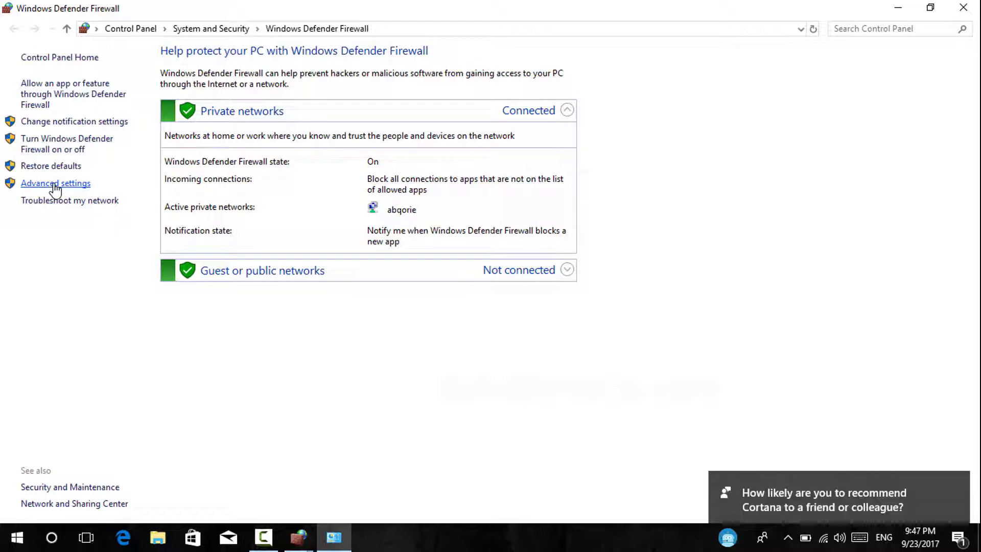
{"action": "left_click", "coordinate": [55, 184]}
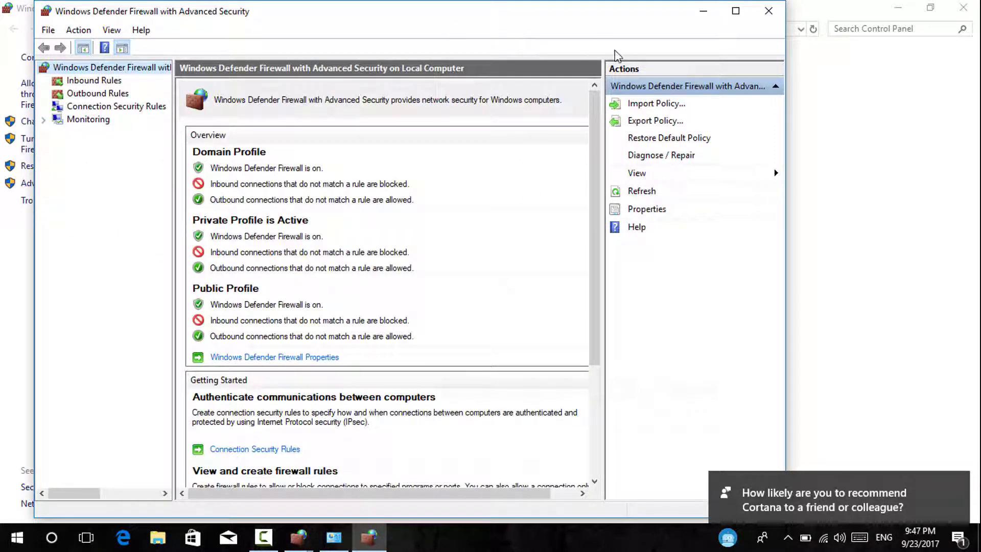
{"action": "left_click", "coordinate": [736, 11]}
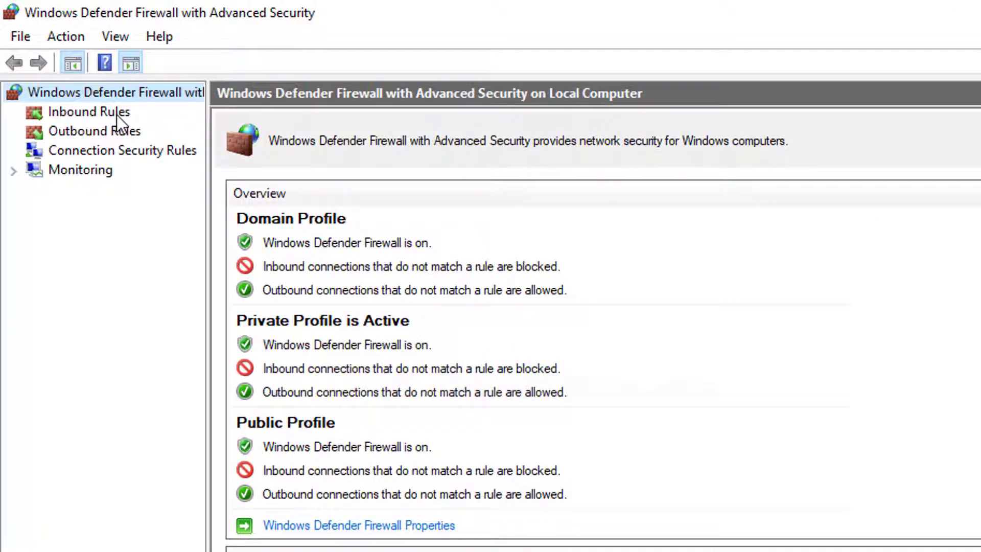
- Start a new inbound rule and choose Port as the rule type
{"action": "left_click", "coordinate": [78, 76]}
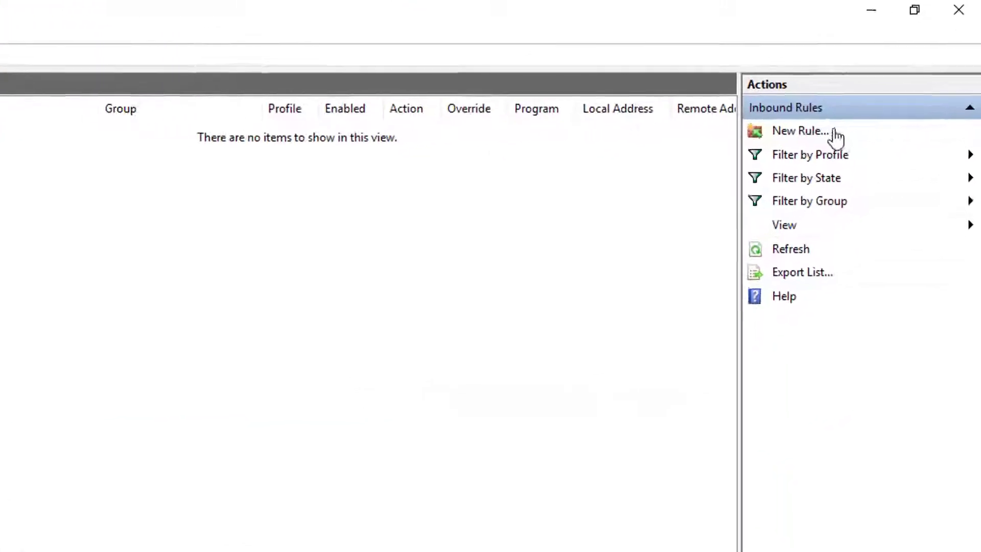
{"action": "left_click", "coordinate": [800, 139]}
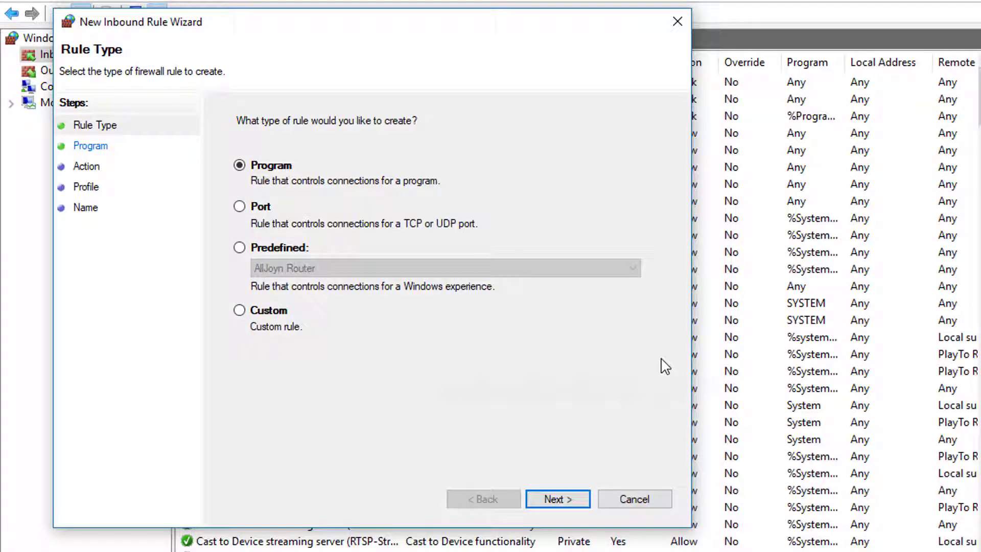
{"action": "left_click", "coordinate": [239, 207]}
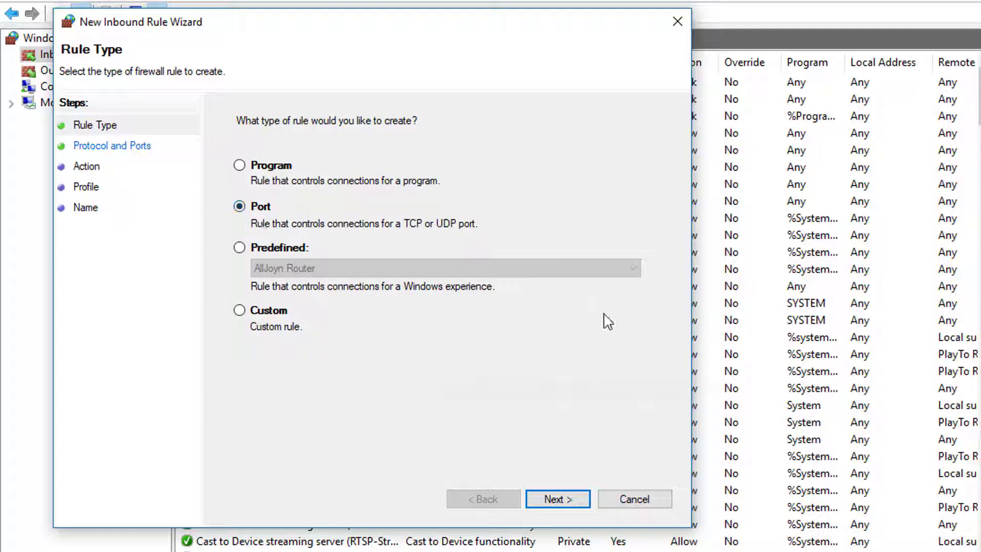
{"action": "left_click", "coordinate": [579, 499]}
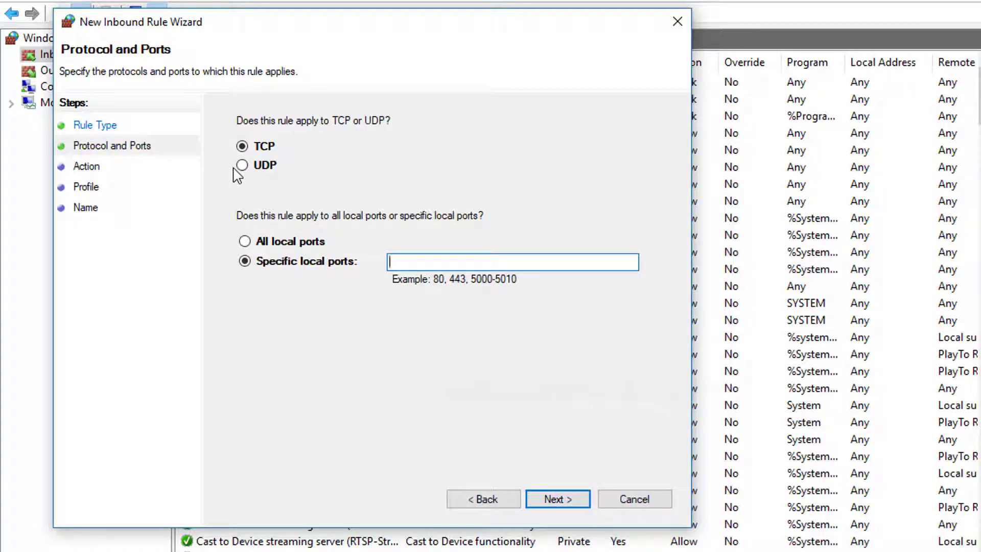
- Apply the inbound rule to TCP and the specific local port 1707
{"action": "left_click", "coordinate": [241, 145]}
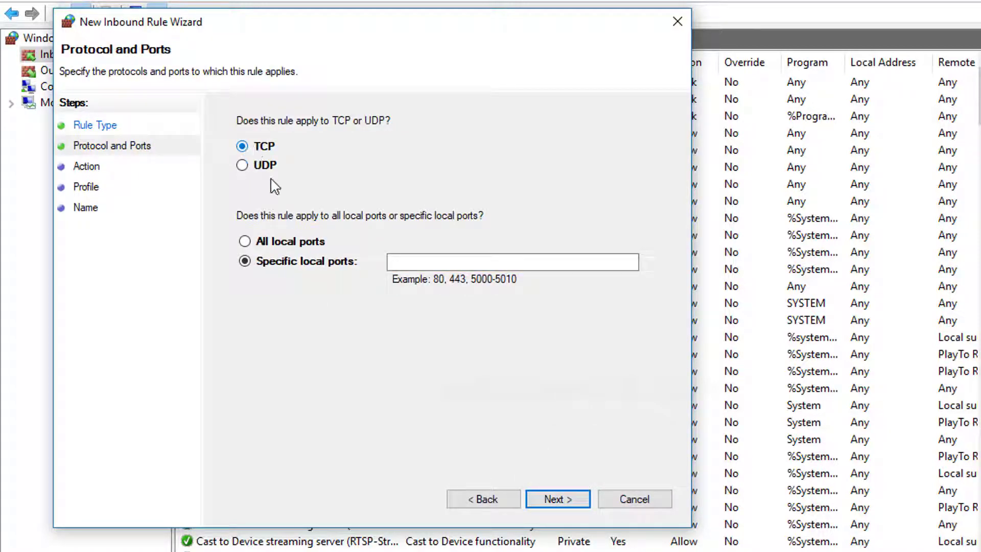
{"action": "left_click", "coordinate": [259, 244]}
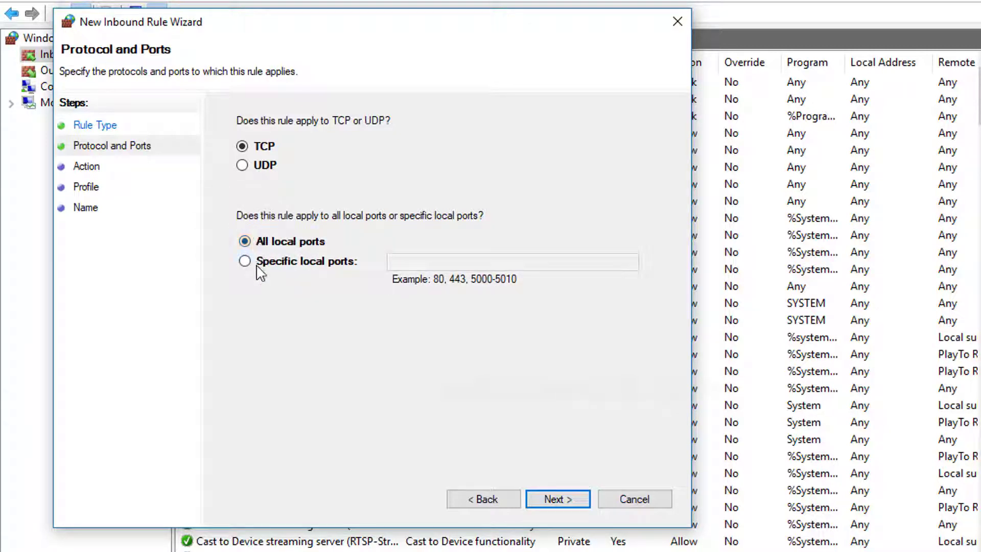
{"action": "left_click", "coordinate": [268, 264]}
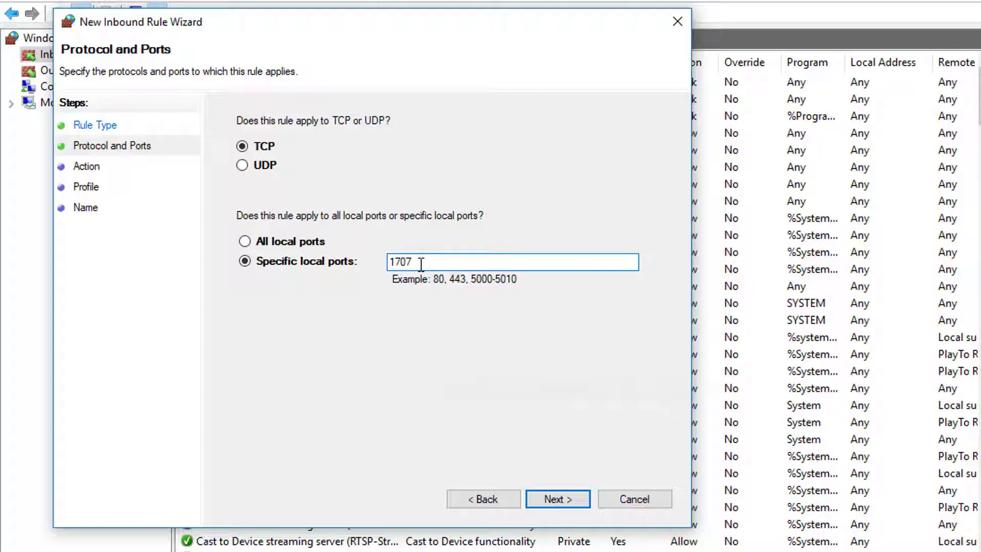
{"action": "left_click", "coordinate": [560, 500]}
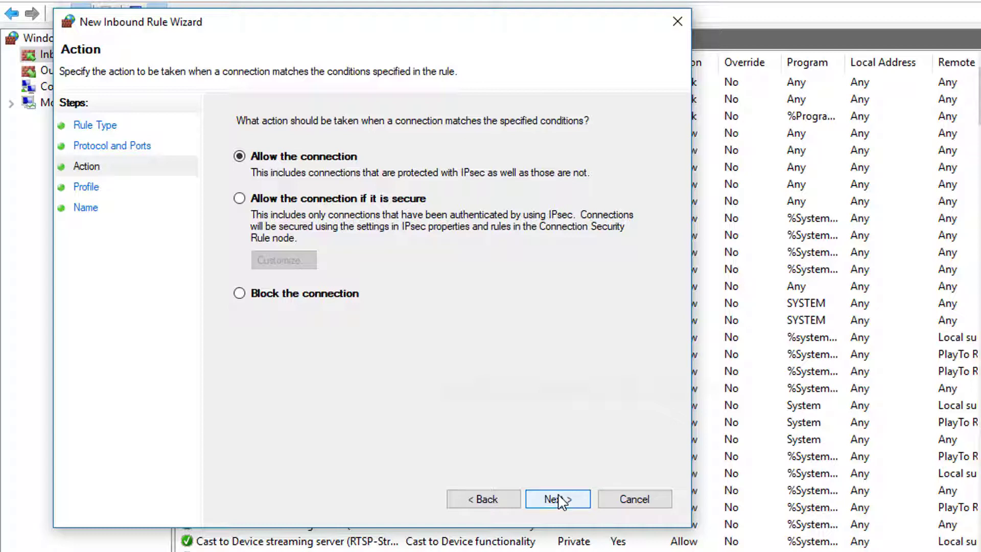
- Set the rule to allow the connection and exclude the Public profile, leaving Domain and Private selected
{"action": "left_click", "coordinate": [254, 161]}
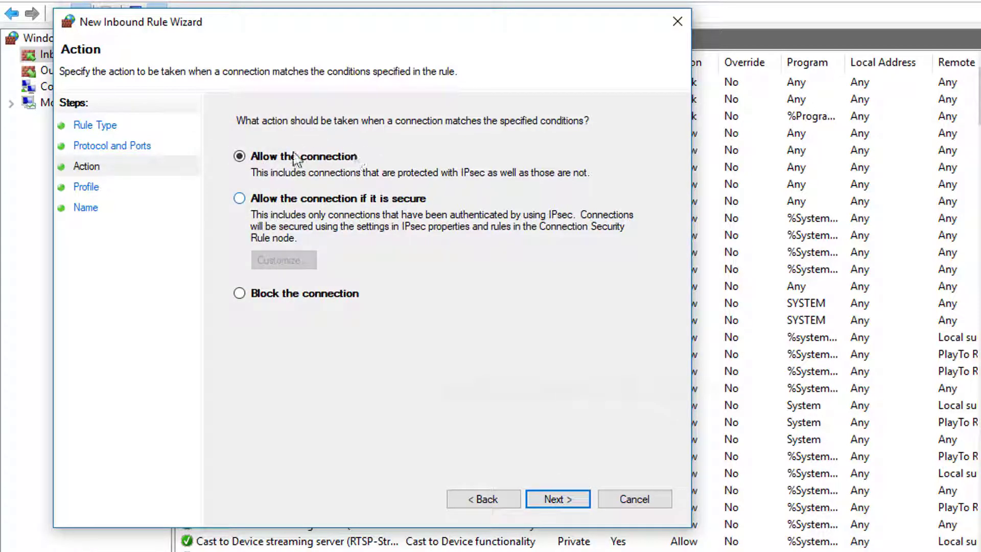
{"action": "left_click", "coordinate": [573, 502]}
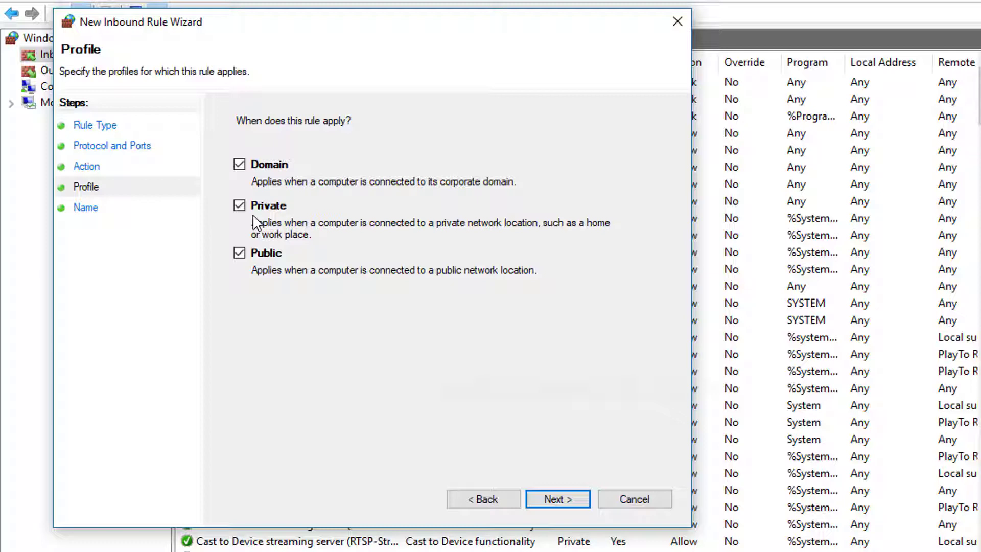
{"action": "left_click", "coordinate": [262, 260]}
{"action": "left_click", "coordinate": [553, 503]}
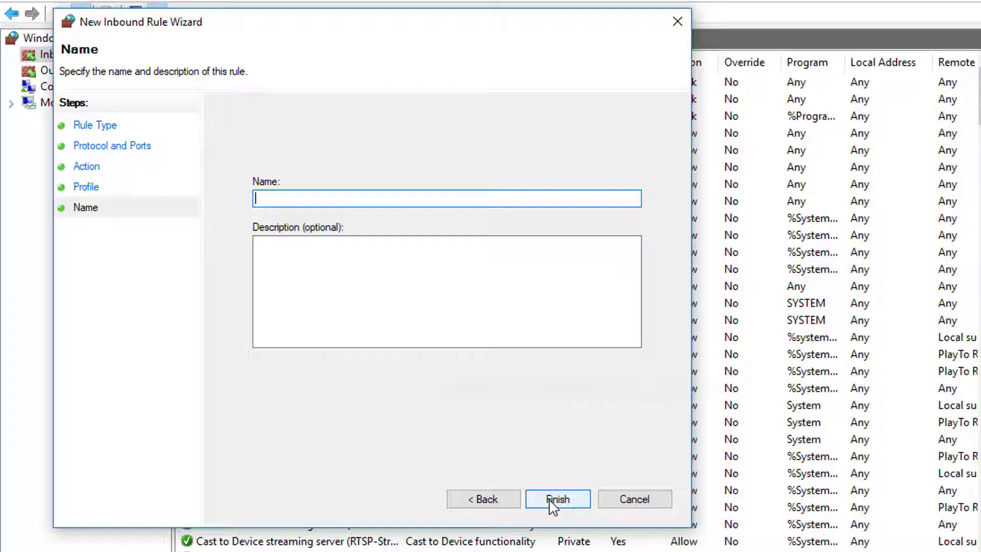
- Name the inbound rule VPNL2TP/iPsec and finish creating it
{"action": "type", "text": "V"}
{"action": "type", "text": "PN"}
{"action": "type", "text": "L2TP"}
{"action": "key", "text": "BackSpace"}
{"action": "type", "text": "2TP/iPsec"}
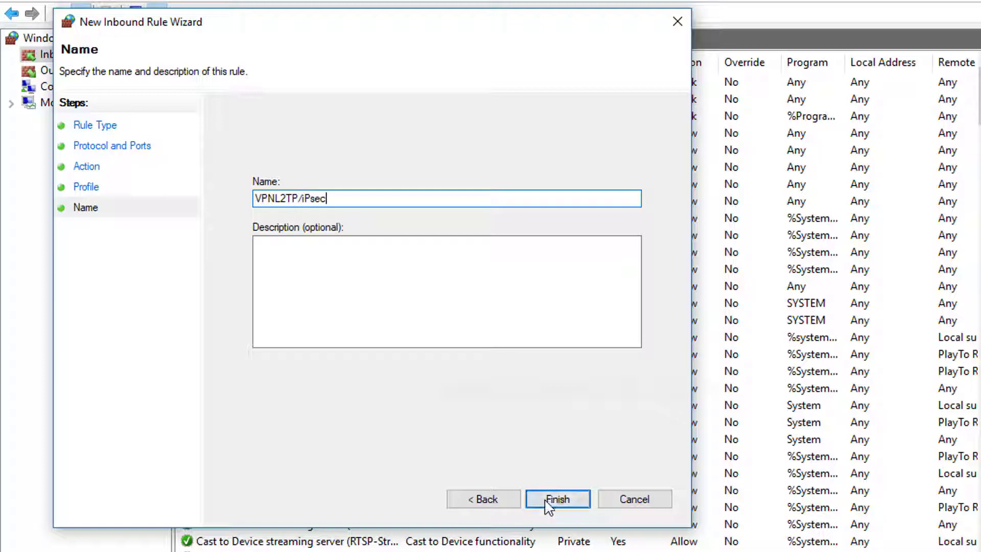
{"action": "left_click", "coordinate": [548, 501]}
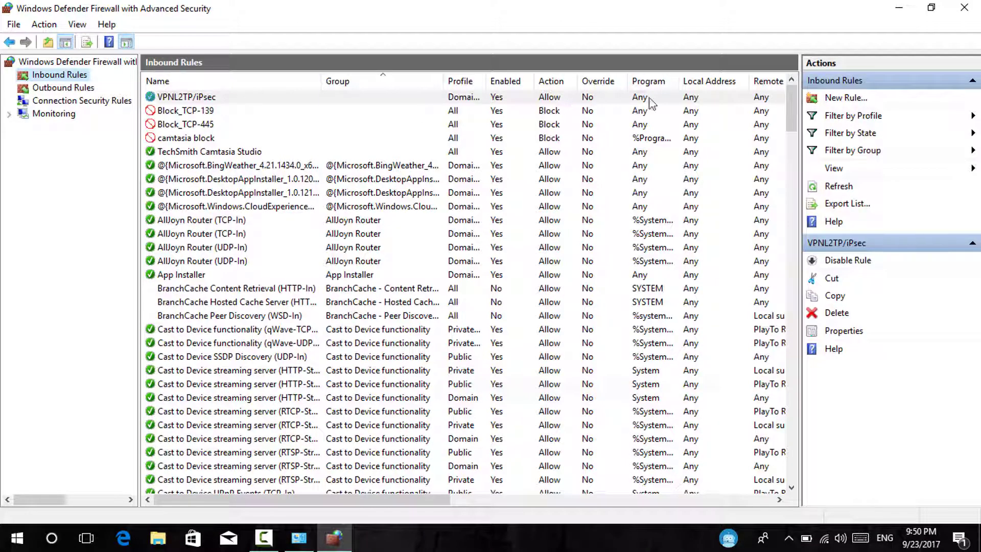
- View the outbound rules, then return to the inbound rules and disable the VPNL2TP/iPsec rule
{"action": "left_click", "coordinate": [65, 89]}
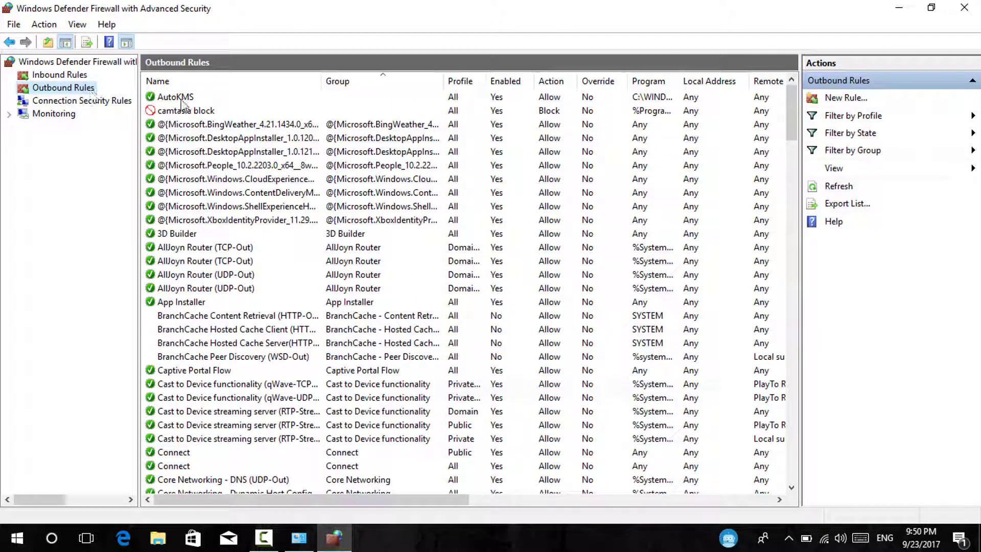
{"action": "left_click", "coordinate": [65, 76]}
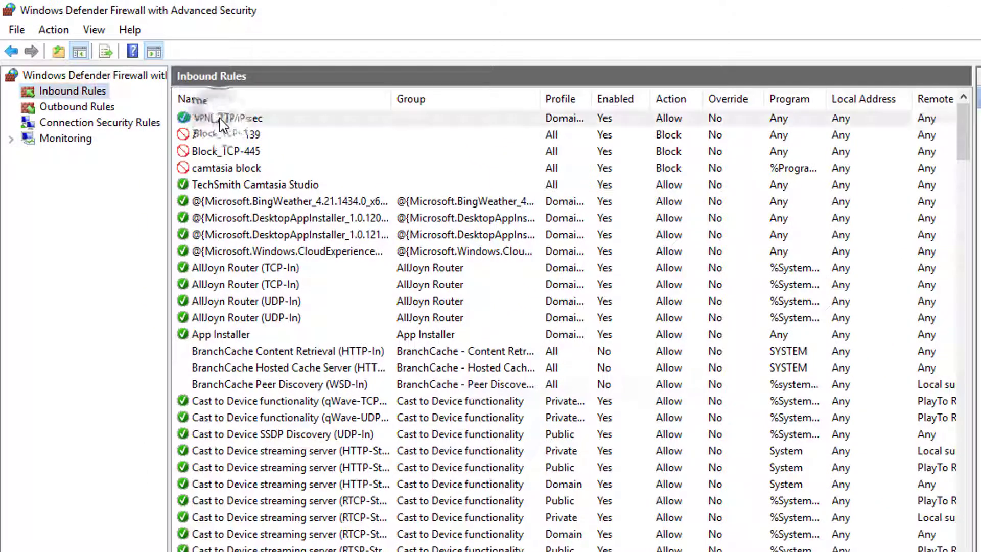
{"action": "left_click", "coordinate": [225, 119]}
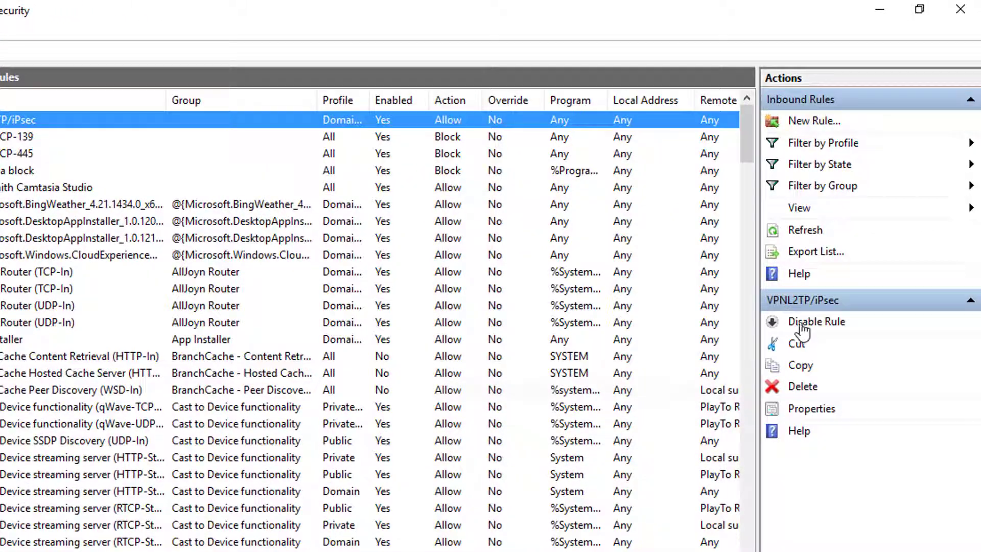
{"action": "left_click", "coordinate": [806, 328]}
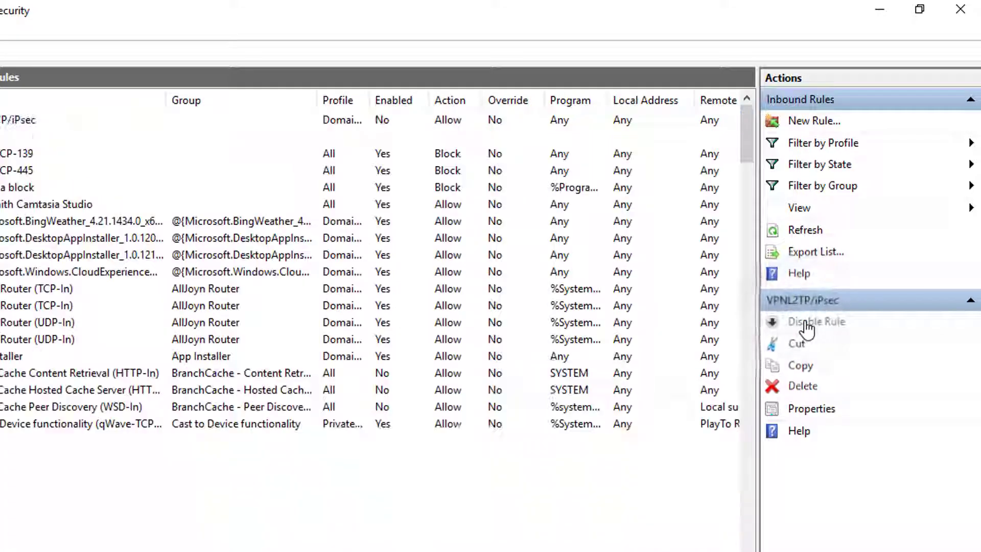